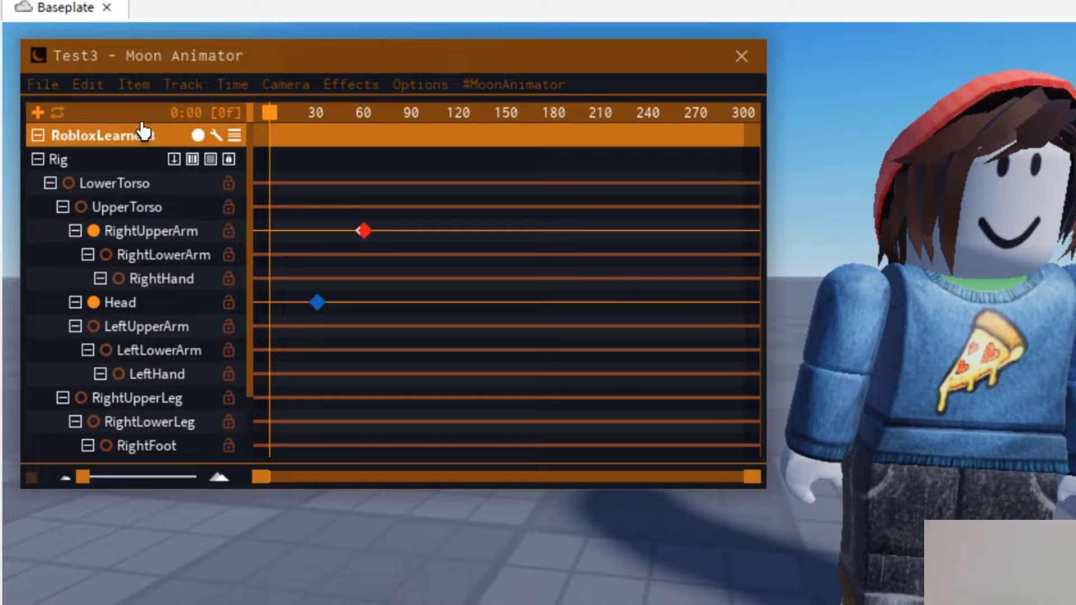
Export all items of the Test3 animation
left_click(136, 98)
left_click(134, 86)
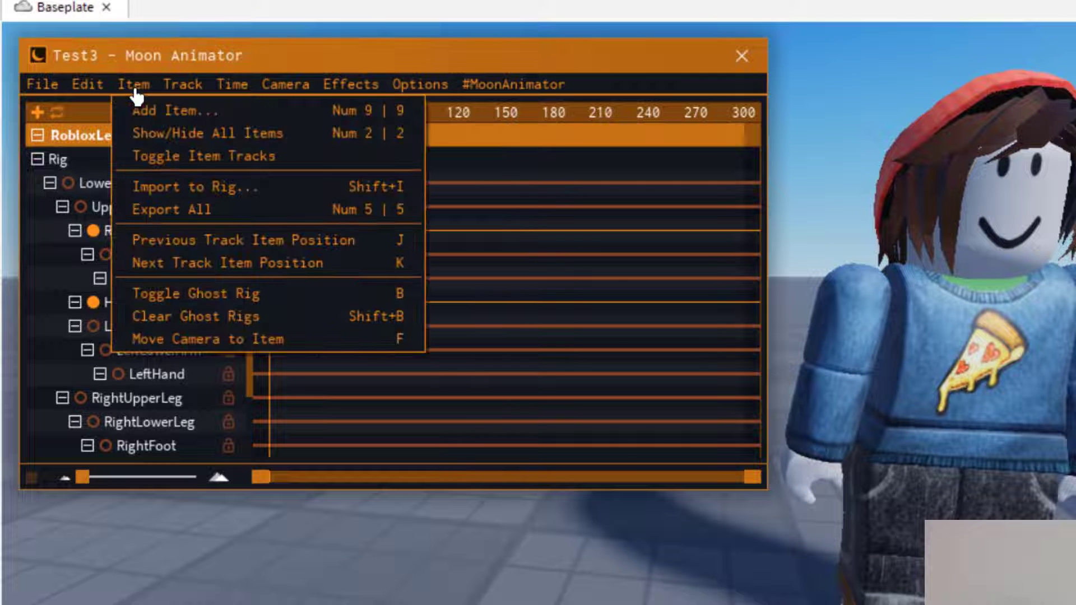
left_click(185, 211)
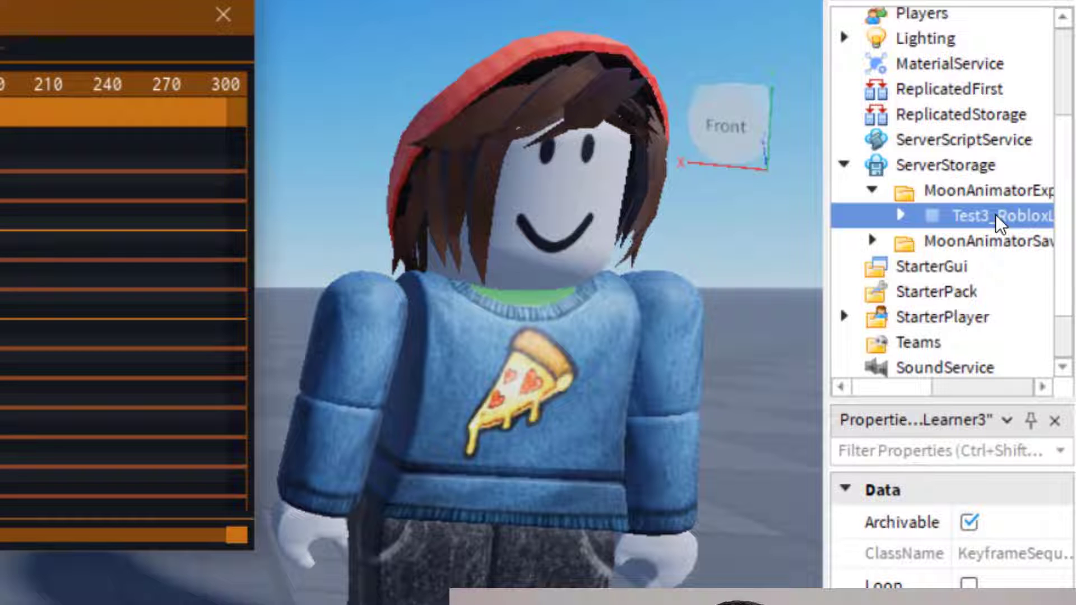
Widen the Explorer and examine the keyframes inside the exported Test3_RobloxLearner3 sequence in ServerStorage's MoonAnimatorExport folder
left_click(112, 101)
left_click_drag(829, 212, 746, 216)
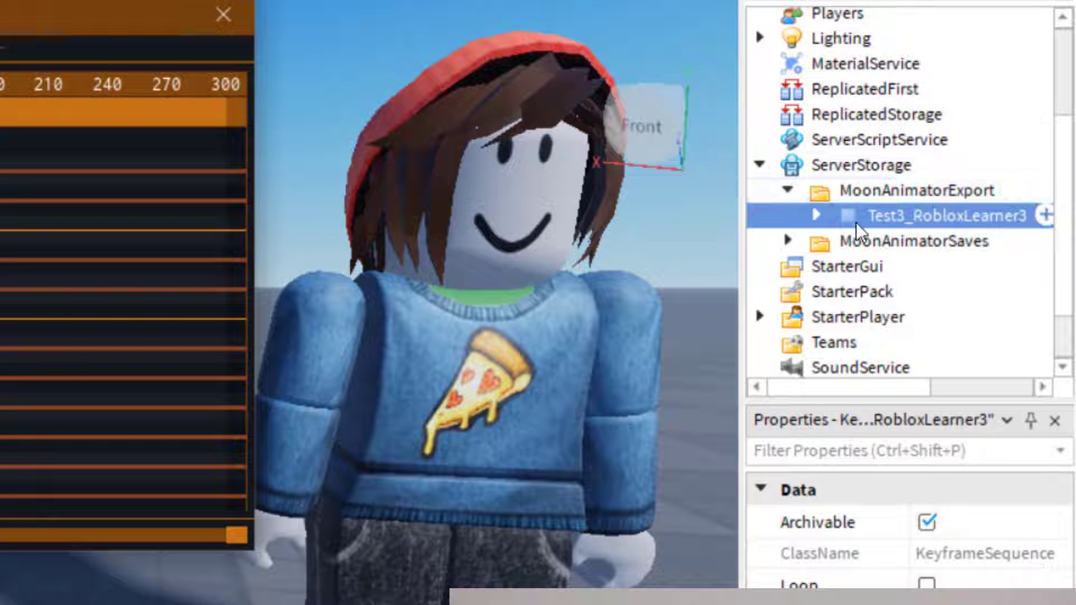
left_click(816, 216)
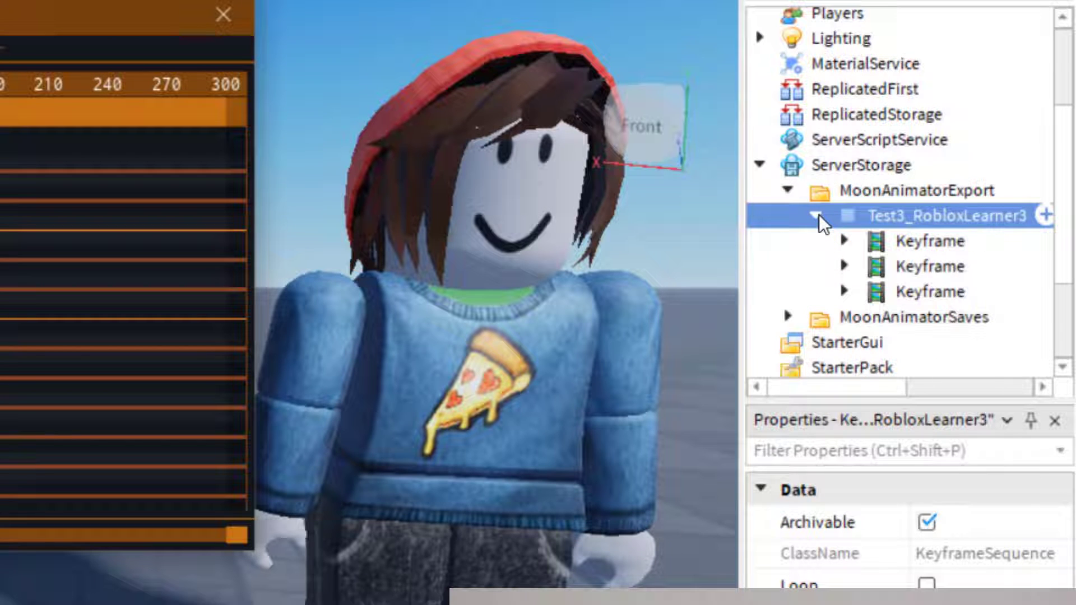
left_click(817, 215)
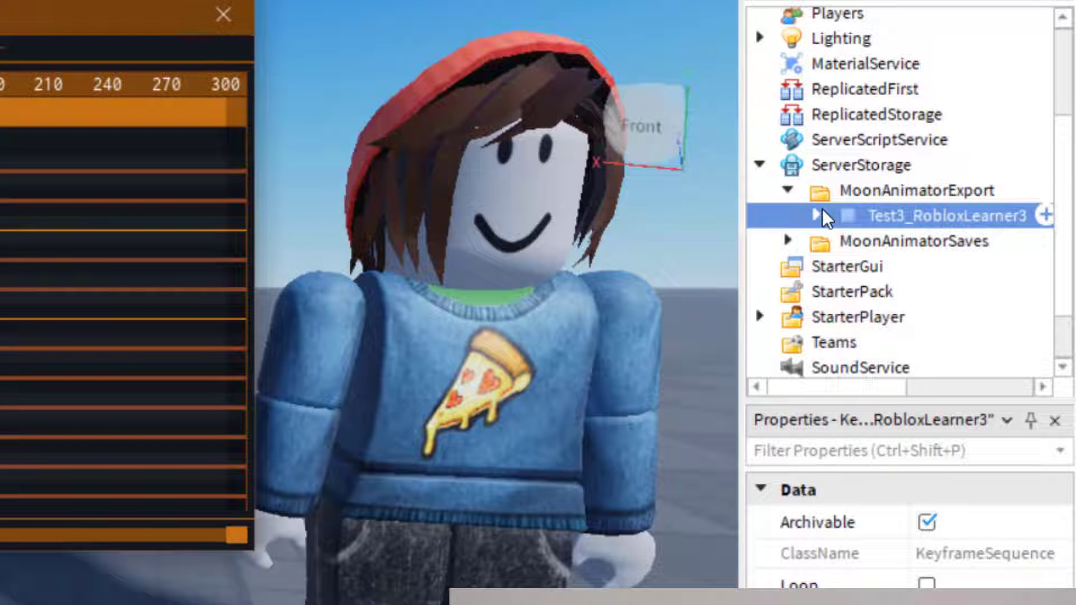
Start saving the exported Test3_RobloxLearner3 sequence to Roblox and title the asset "Test3 Animation Tutorial"
right_click(876, 211)
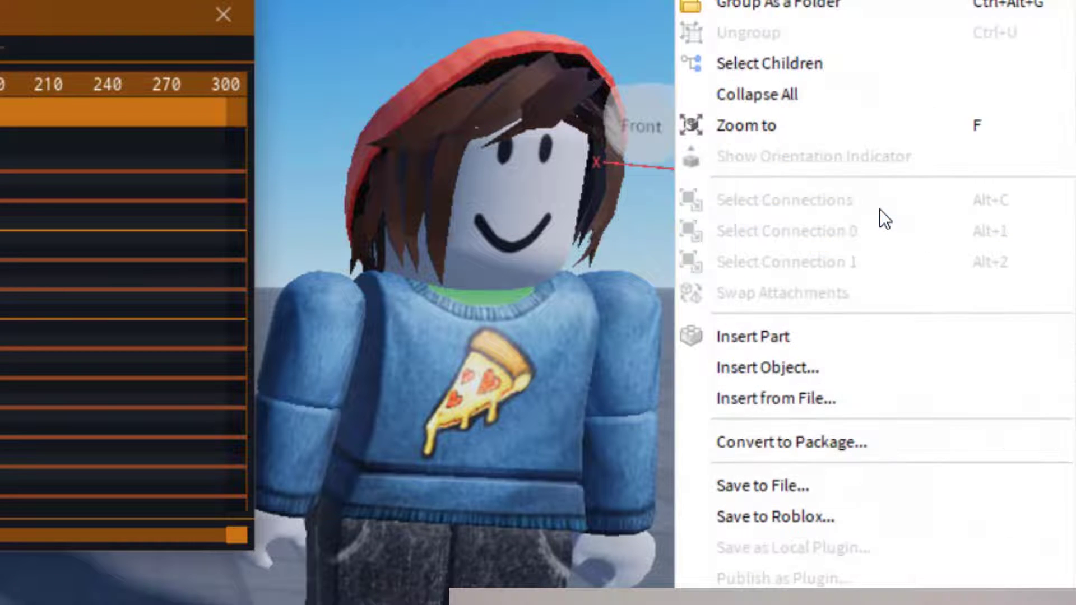
left_click(803, 510)
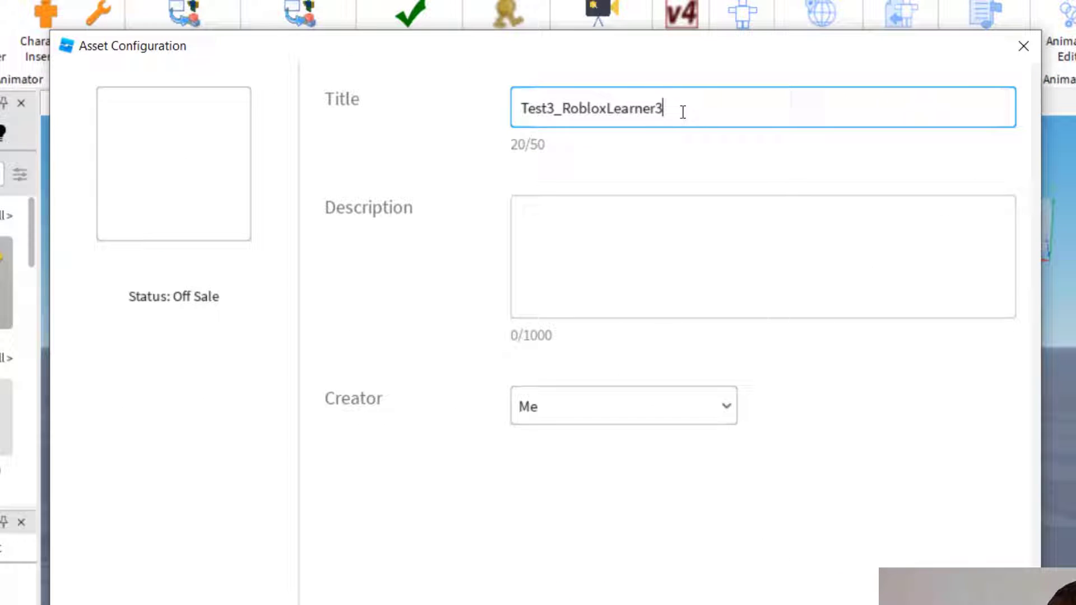
left_click_drag(684, 109, 552, 108)
type("_Animation Tutorial")
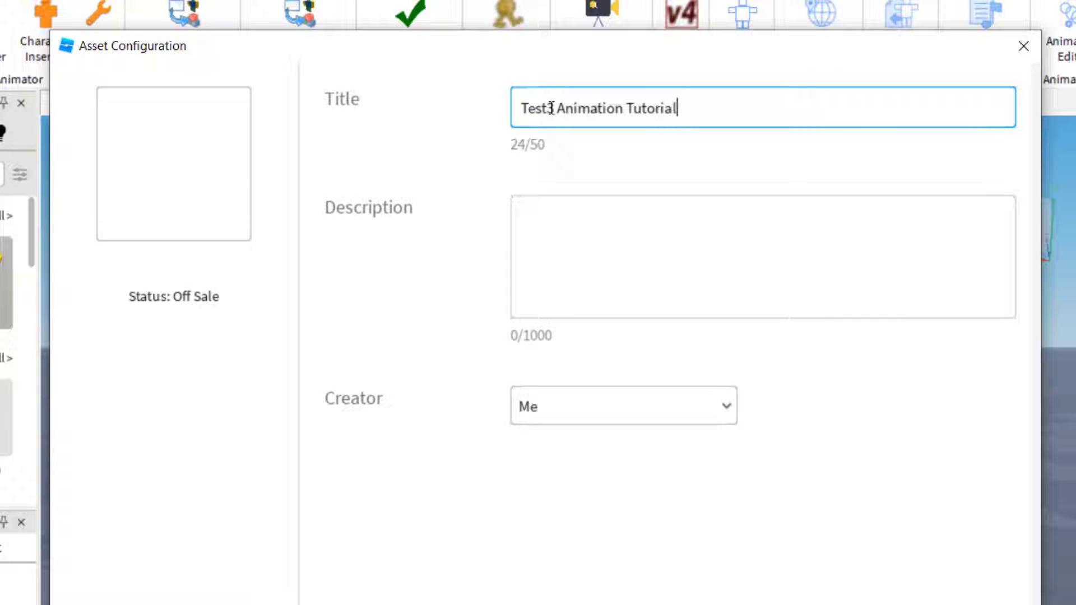
Describe the asset as "Test Animation", keep Me as its creator, and submit it to Roblox
left_click(656, 231)
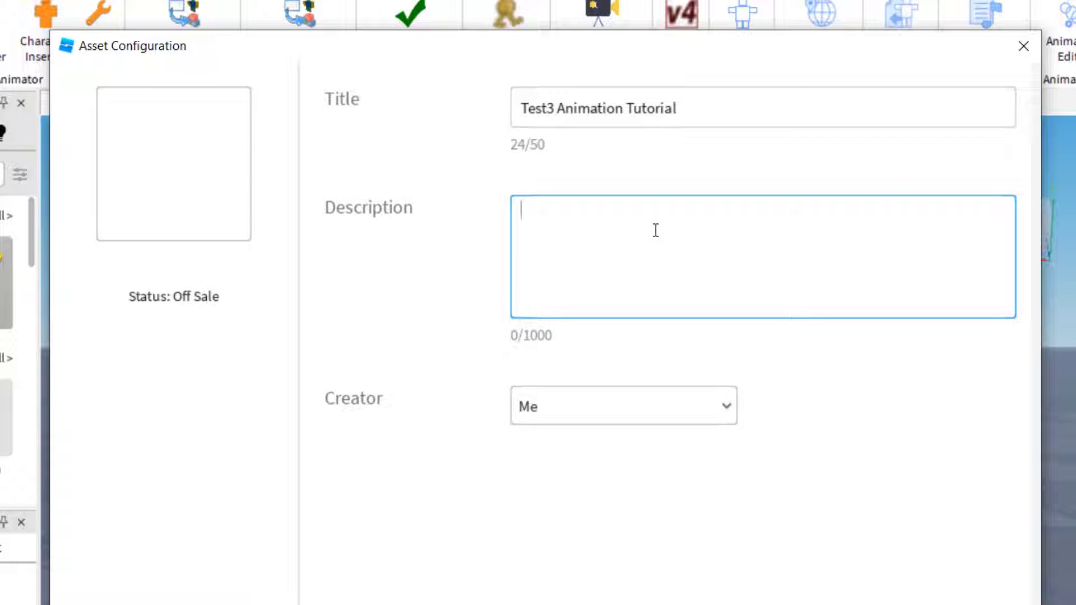
type("Test Animation")
left_click(654, 415)
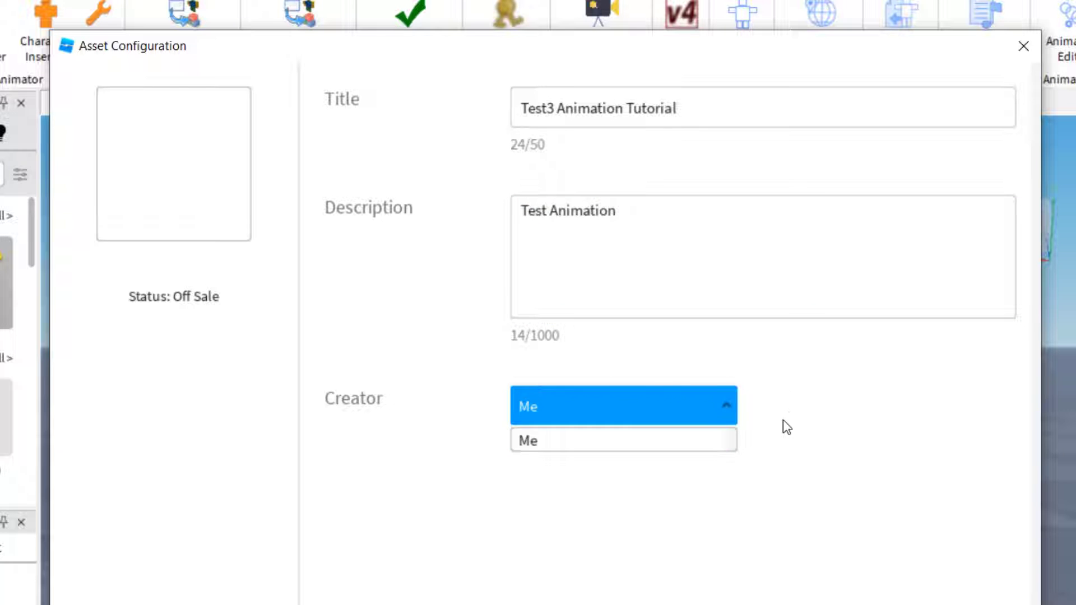
left_click(807, 401)
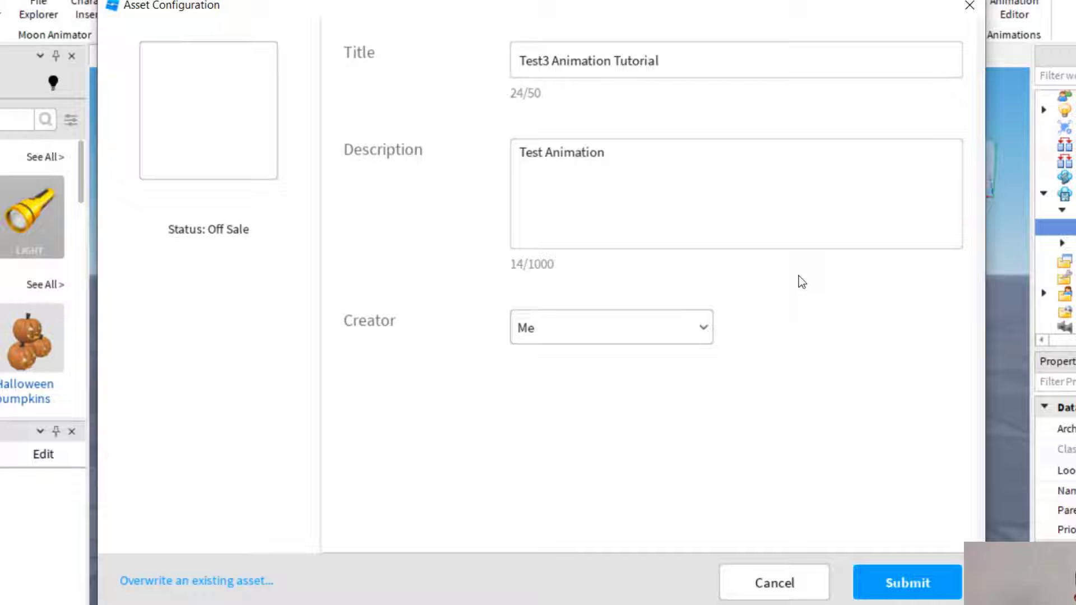
left_click(908, 582)
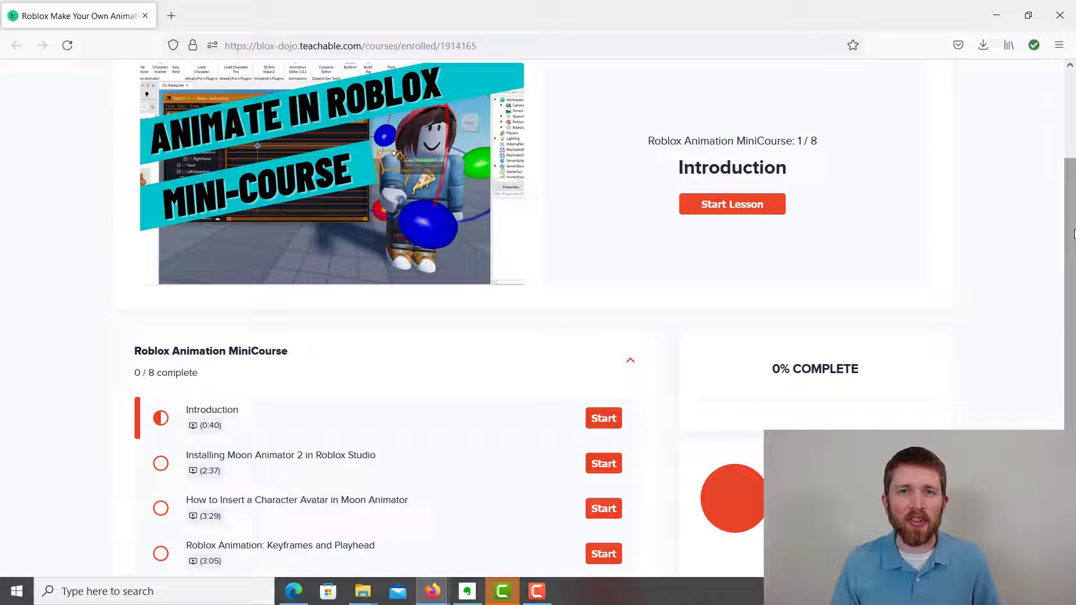
left_click_drag(1073, 235, 1075, 215)
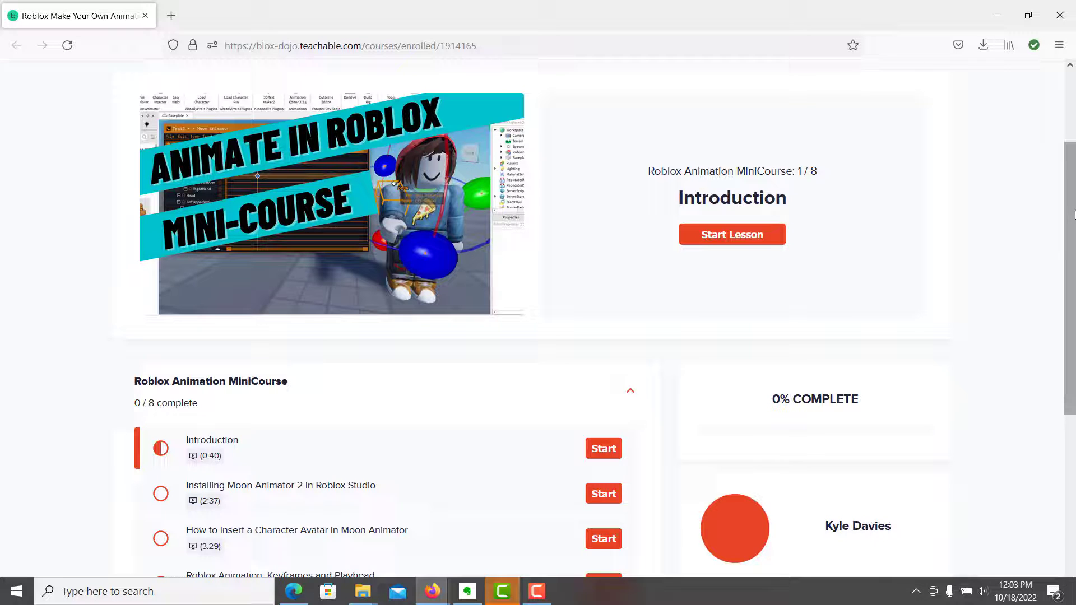
left_click_drag(1074, 215, 1075, 234)
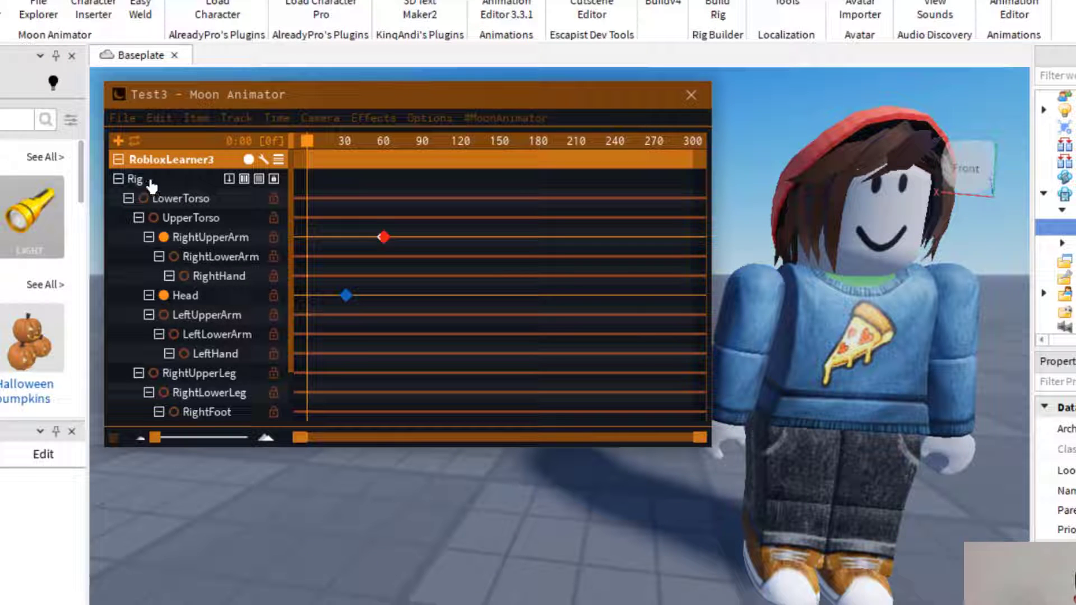
Delete the Head keyframe at frame 30 and the RightUpperArm keyframe at frame 60 from the timeline
left_click(384, 240)
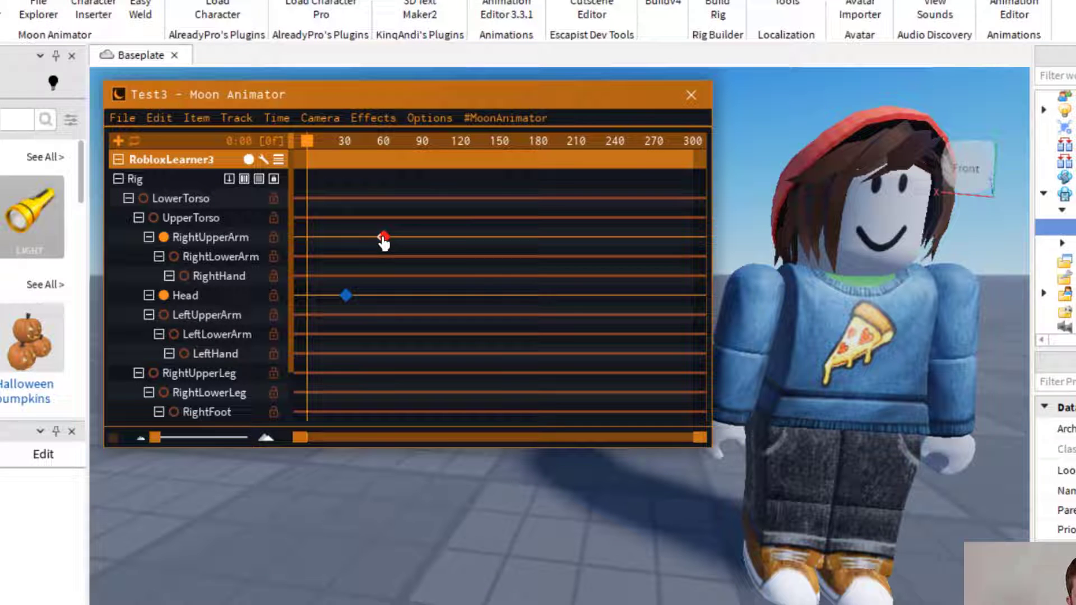
key("Delete")
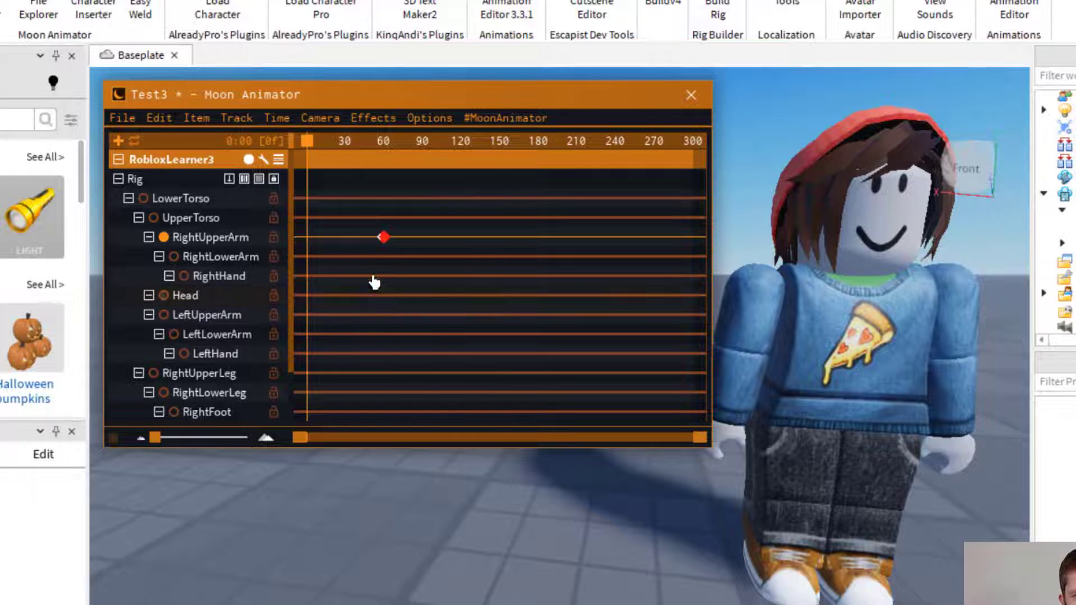
left_click(384, 237)
key("Delete")
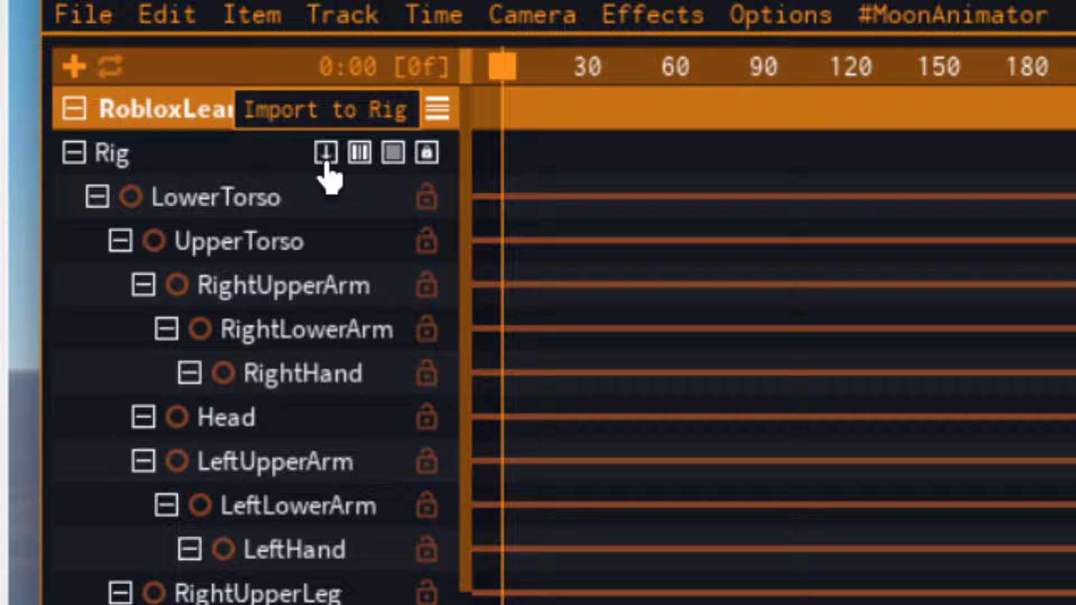
left_click(74, 153)
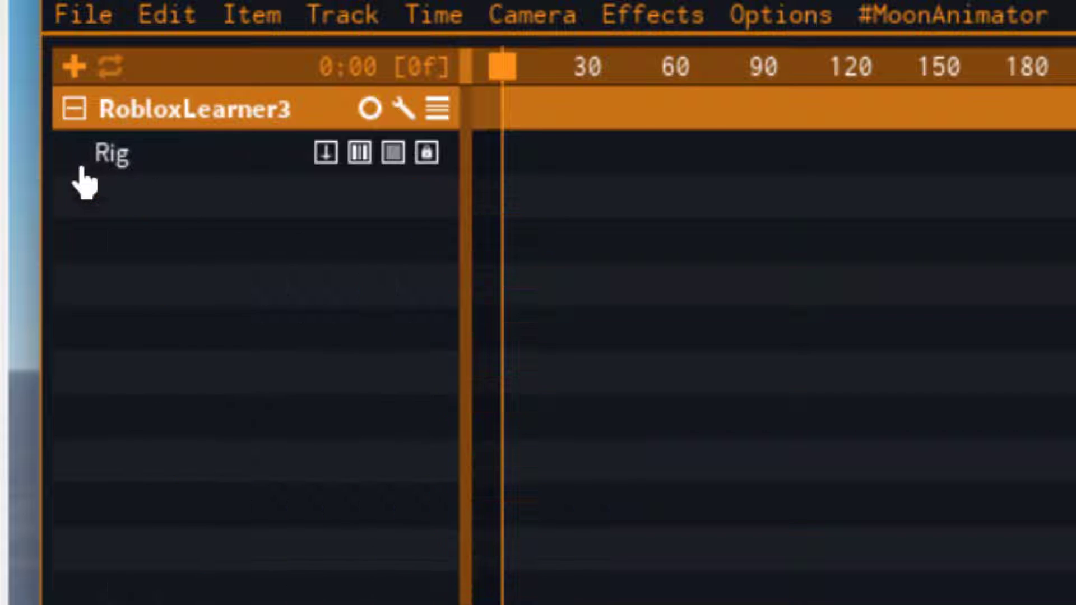
left_click(76, 112)
left_click(78, 113)
left_click(78, 152)
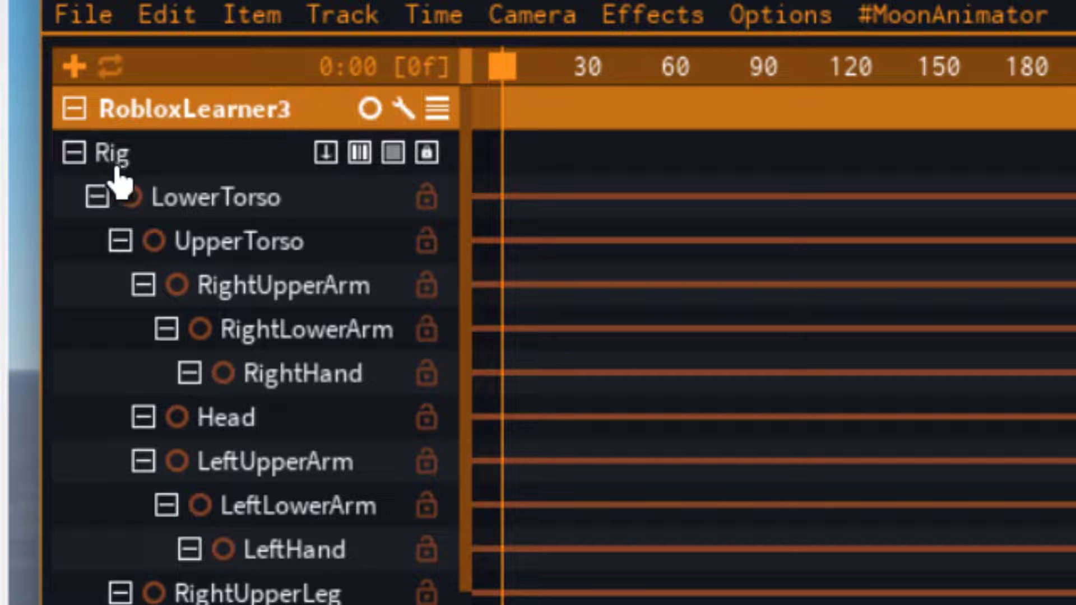
Open the animation import for the RobloxLearner3 rig and browse the R15 Walk preset animations
left_click(327, 156)
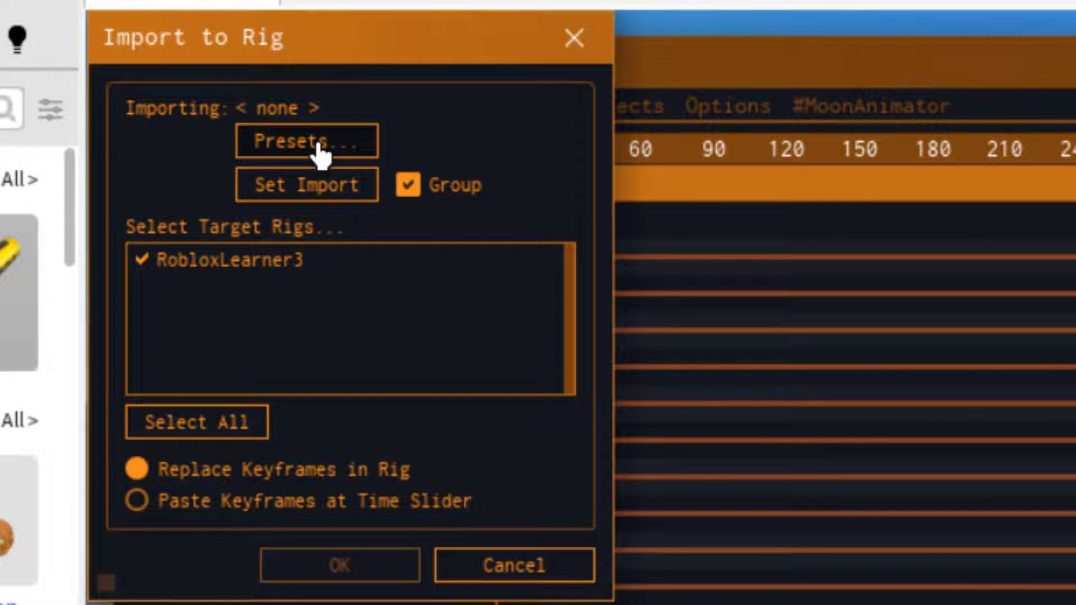
left_click(330, 150)
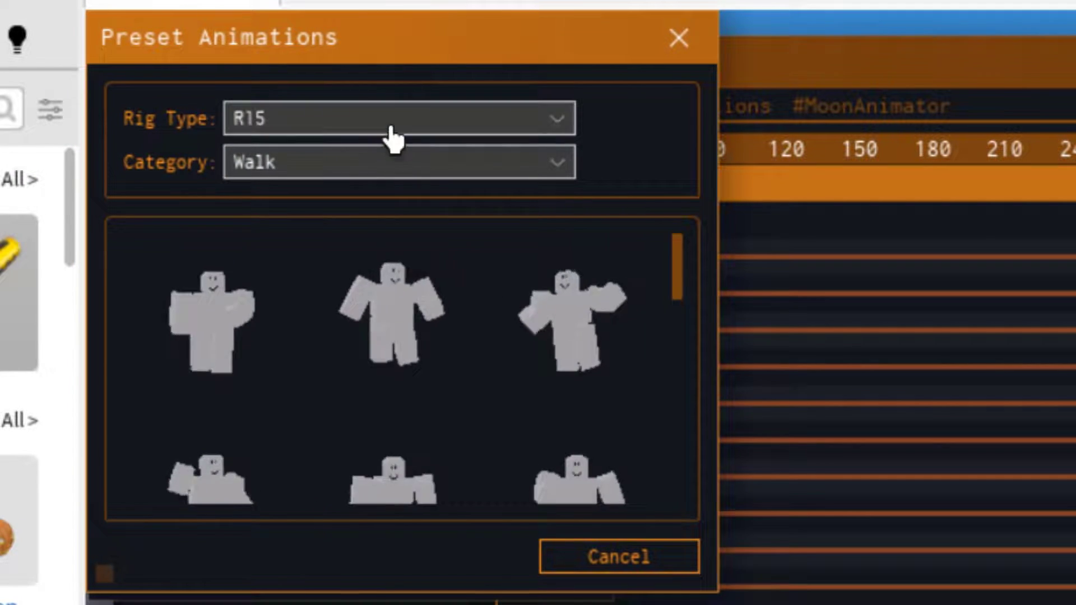
left_click_drag(669, 288, 697, 229)
left_click(644, 558)
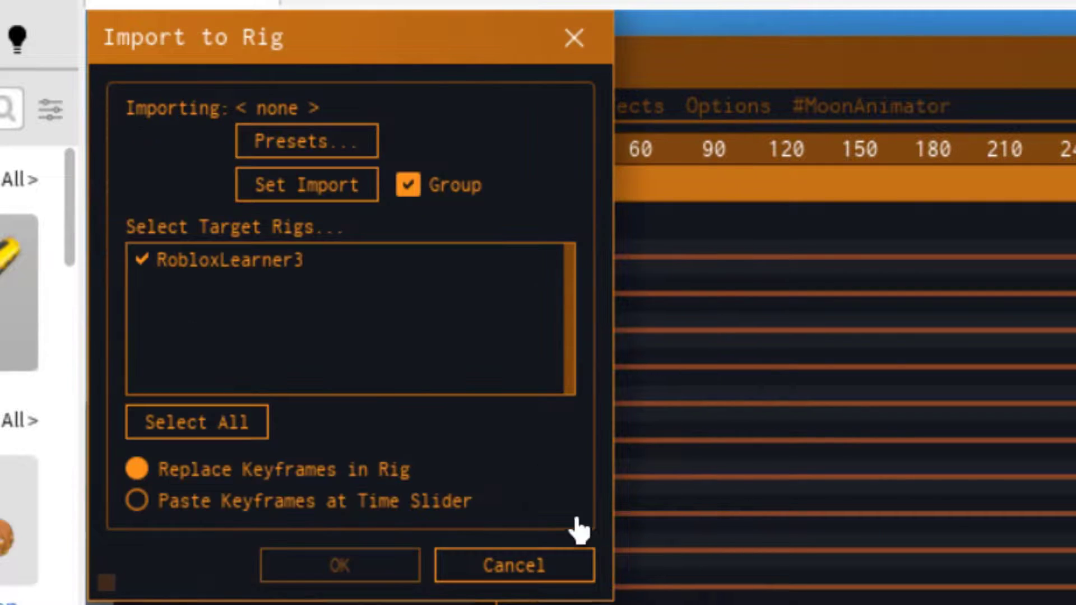
Import the saved Test3 Animation Tutorial asset into the RobloxLearner3 rig, replacing the rig's keyframes
left_click(345, 197)
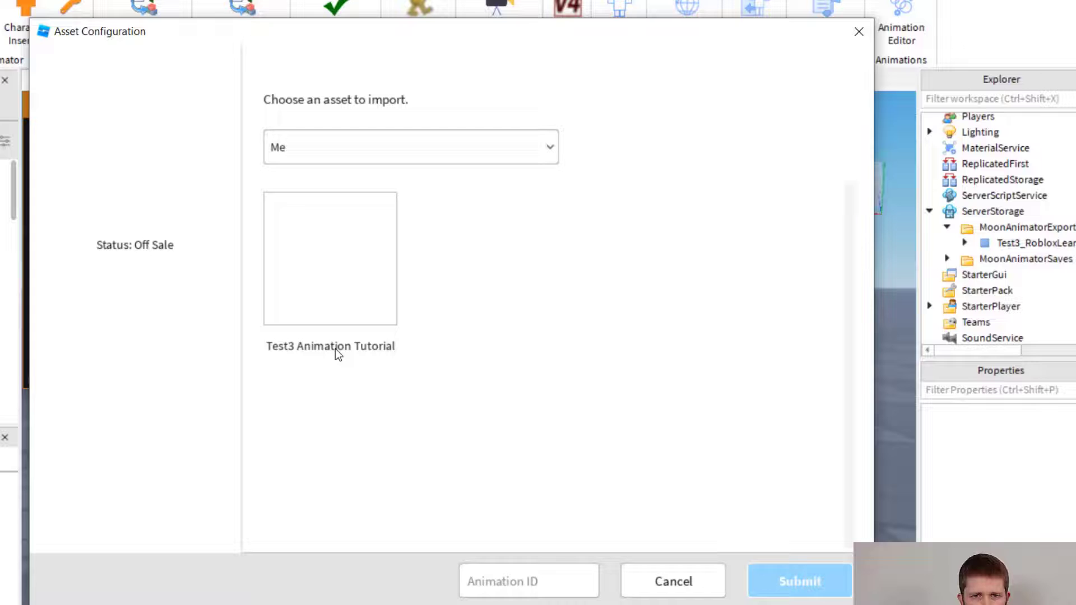
left_click(324, 237)
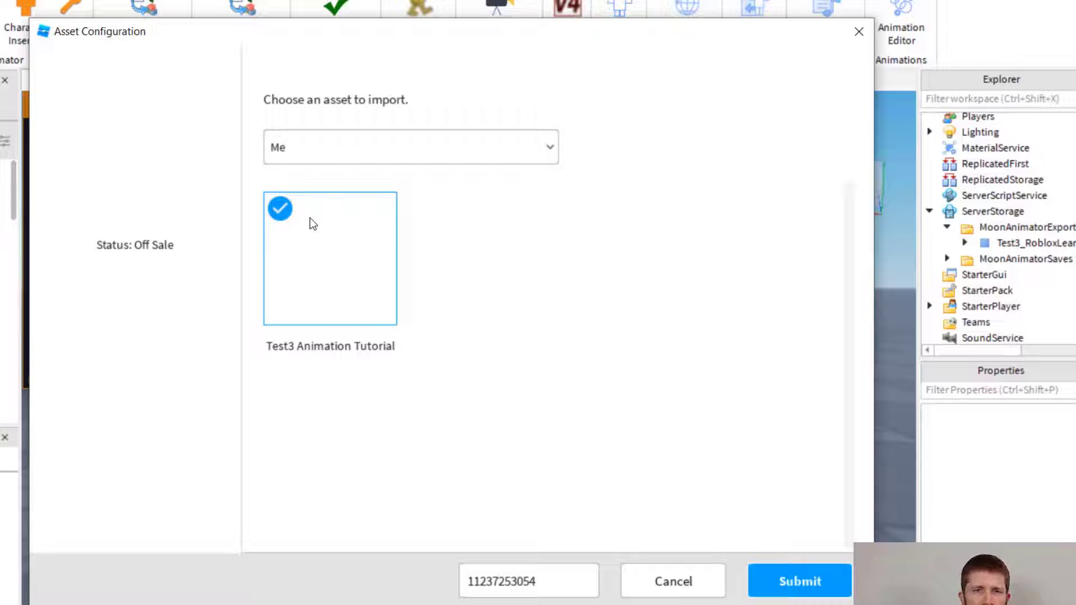
left_click(810, 578)
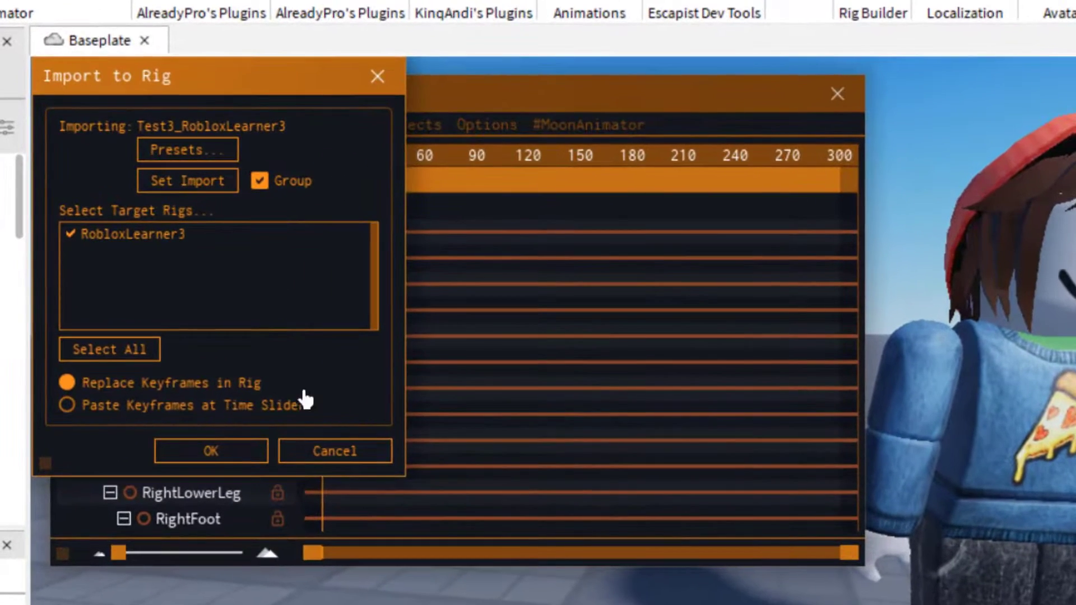
left_click(219, 452)
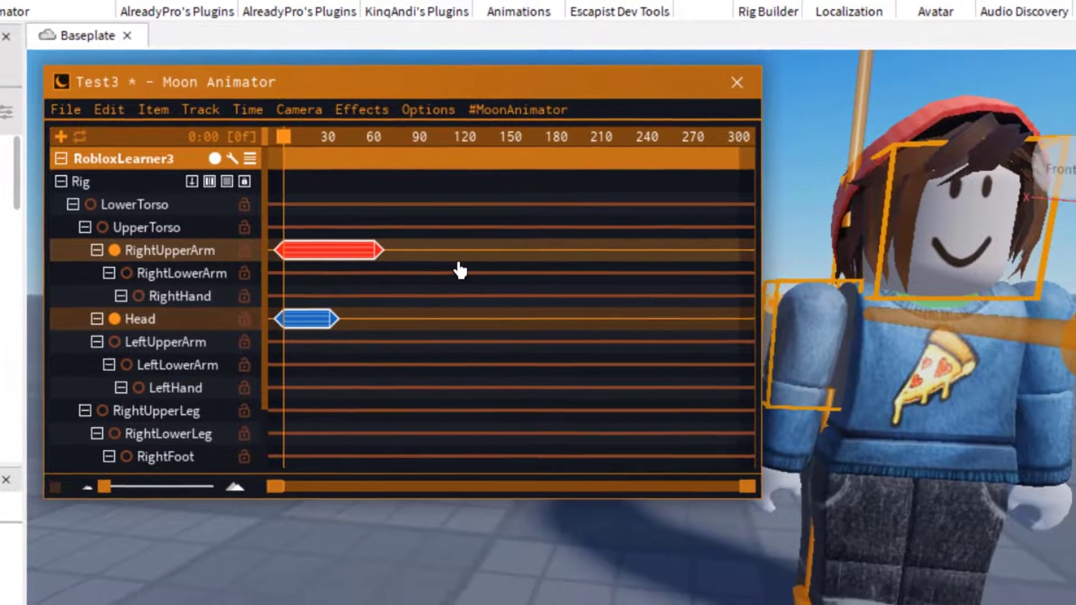
Play back the imported animation and deselect its keyframes on the timeline
key("space")
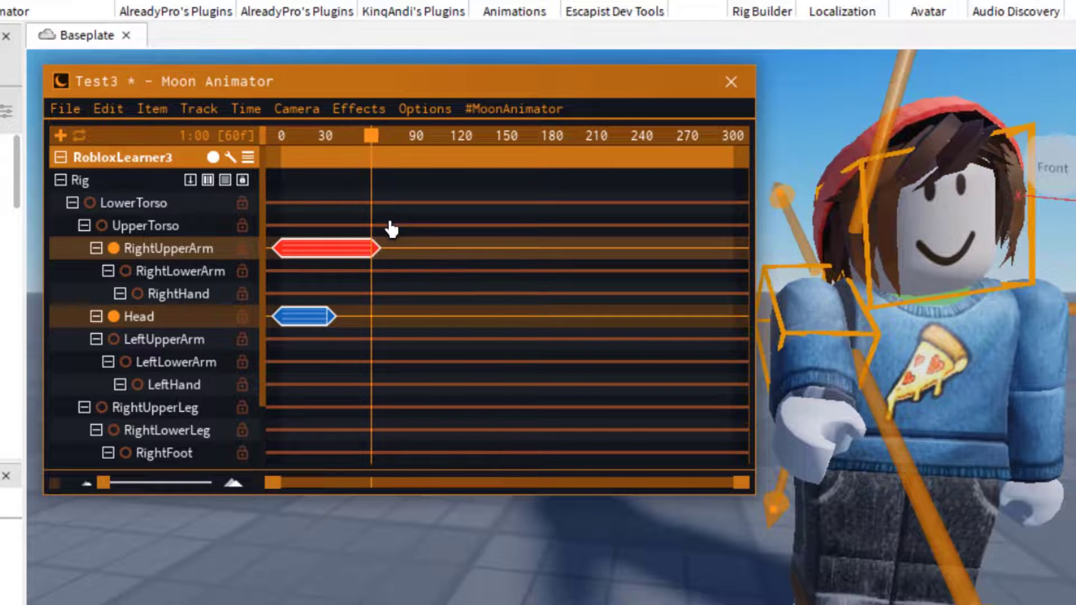
left_click(407, 220)
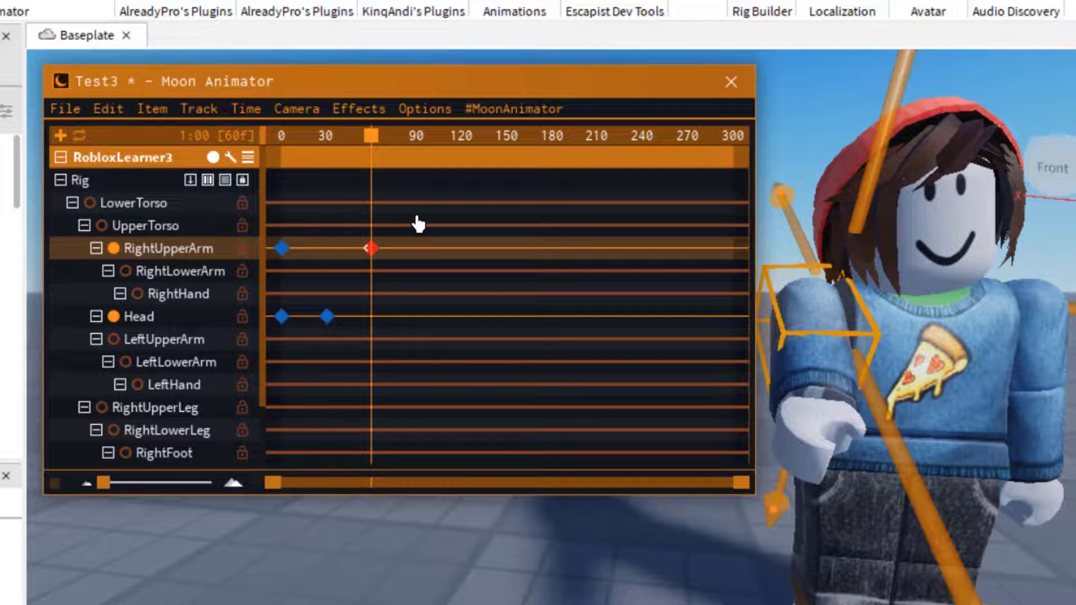